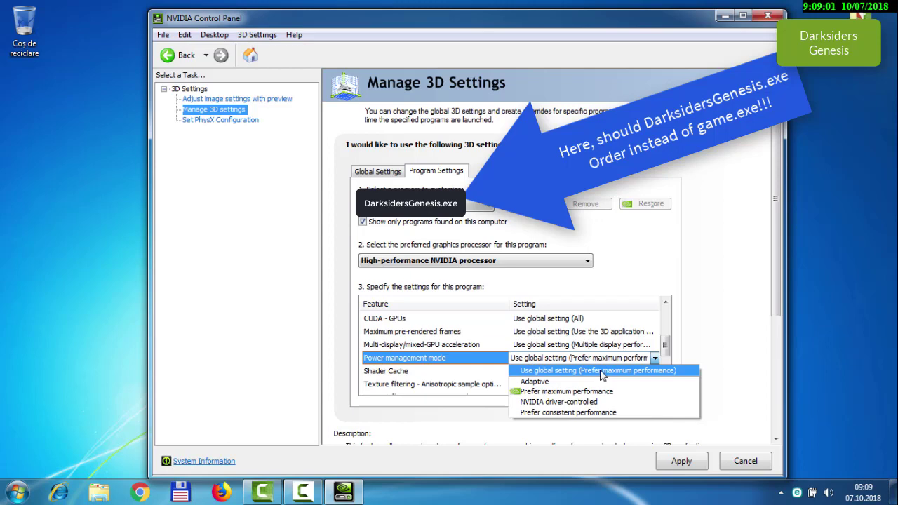
Step: Set the game's Power management mode to Prefer maximum performance and Texture filtering - Quality to High performance
click(598, 392)
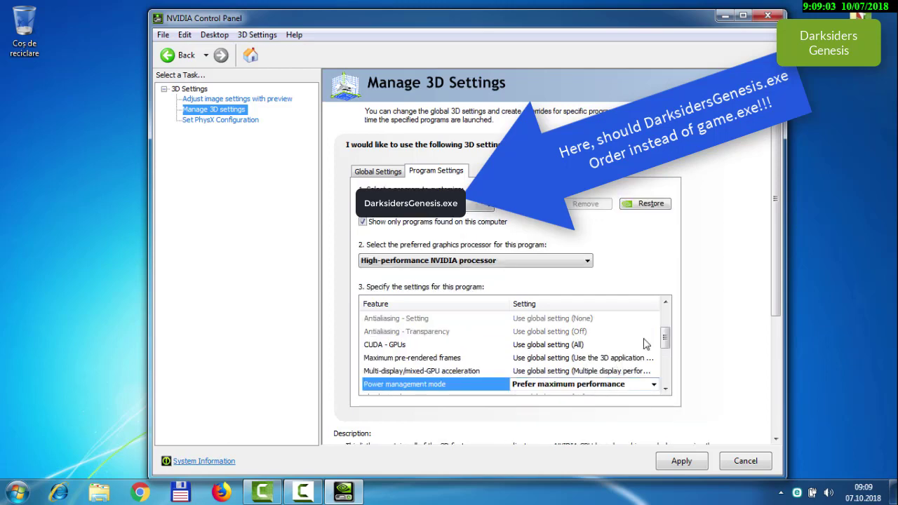
drag(665, 338, 666, 371)
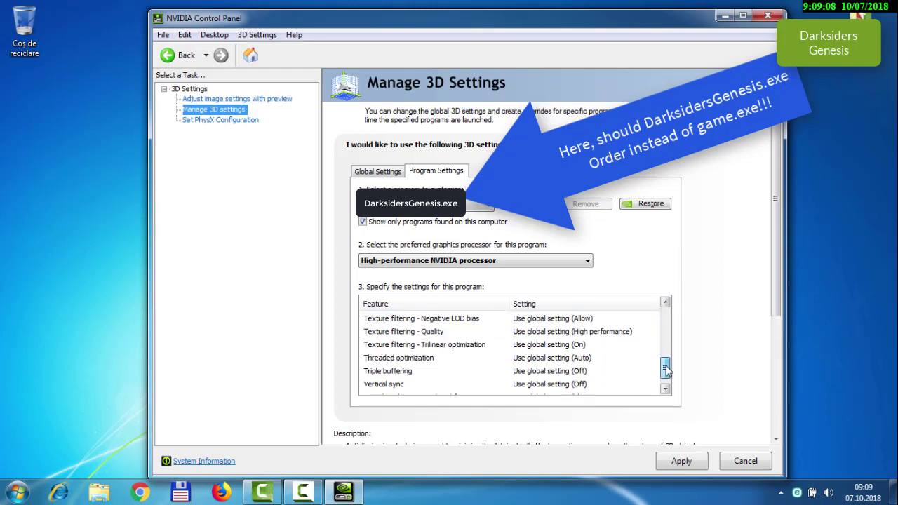
click(623, 332)
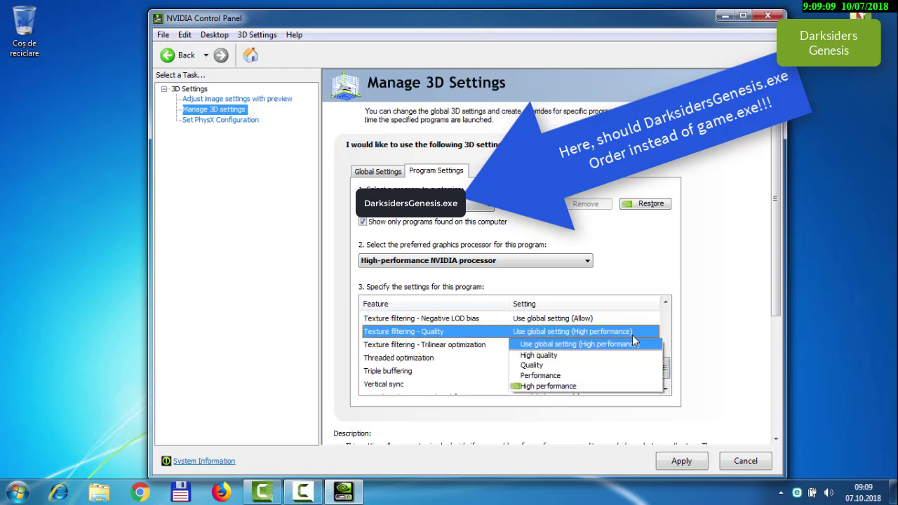
click(553, 386)
Step: Set Texture filtering - Anisotropic sample optimization to Off for the game and close the NVIDIA Control Panel
drag(665, 353, 668, 379)
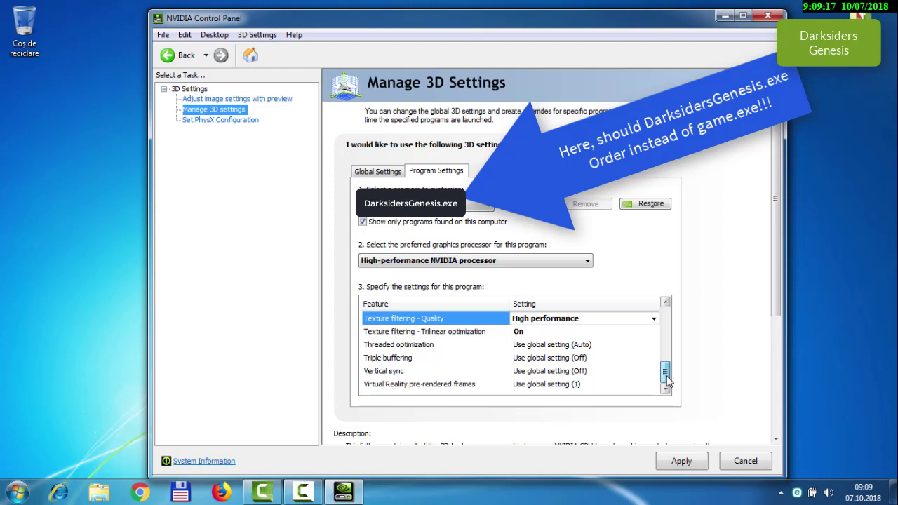
drag(668, 381, 665, 353)
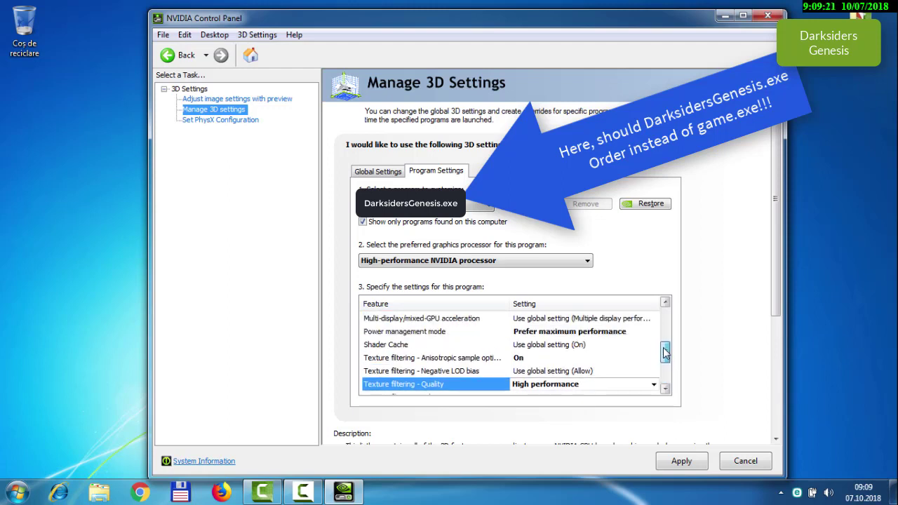
click(552, 359)
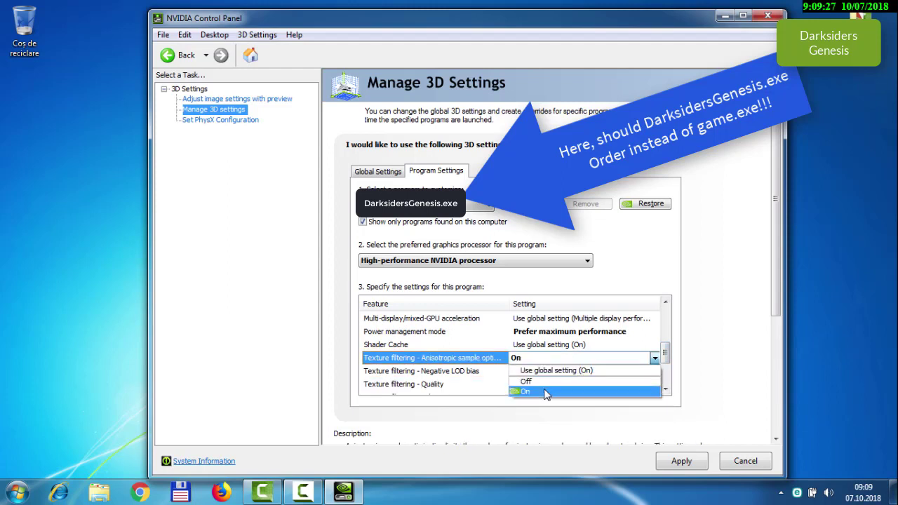
click(550, 381)
drag(666, 345, 665, 318)
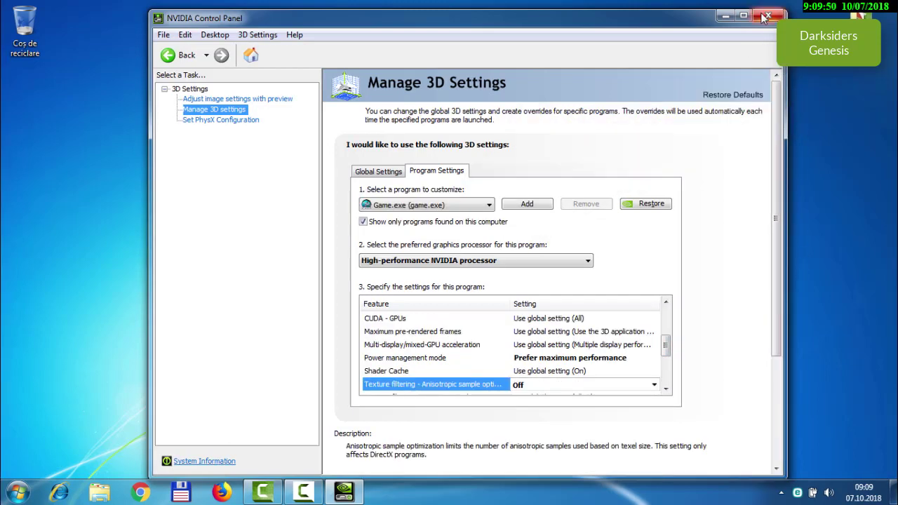
click(767, 16)
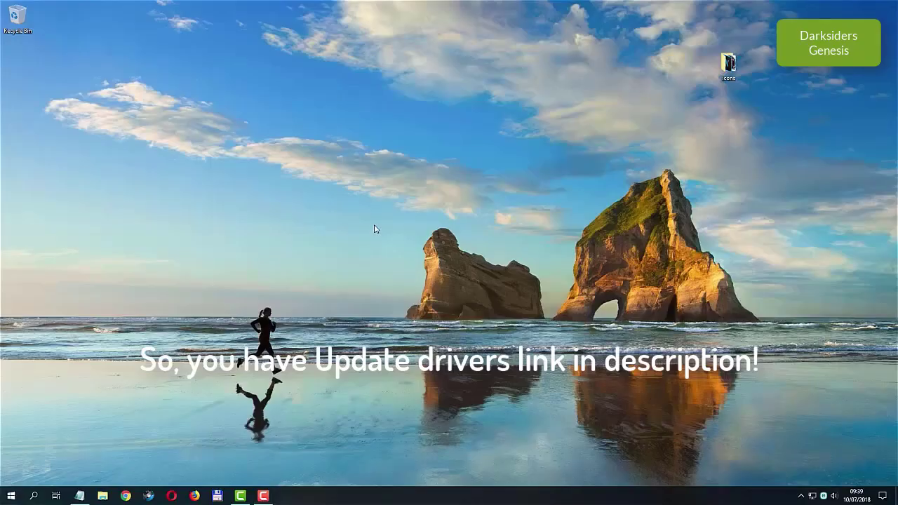
Step: Open AMD Radeon Settings from the desktop and show its gaming profiles
right_click(374, 229)
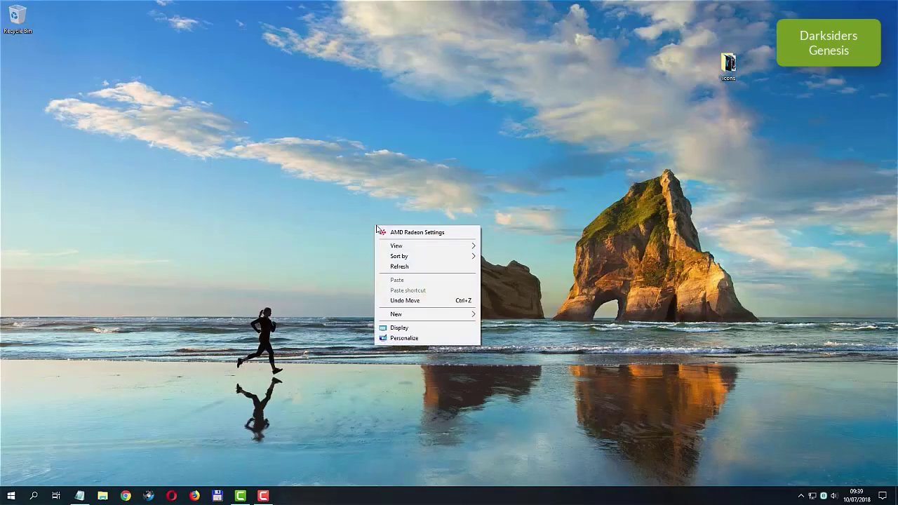
click(454, 234)
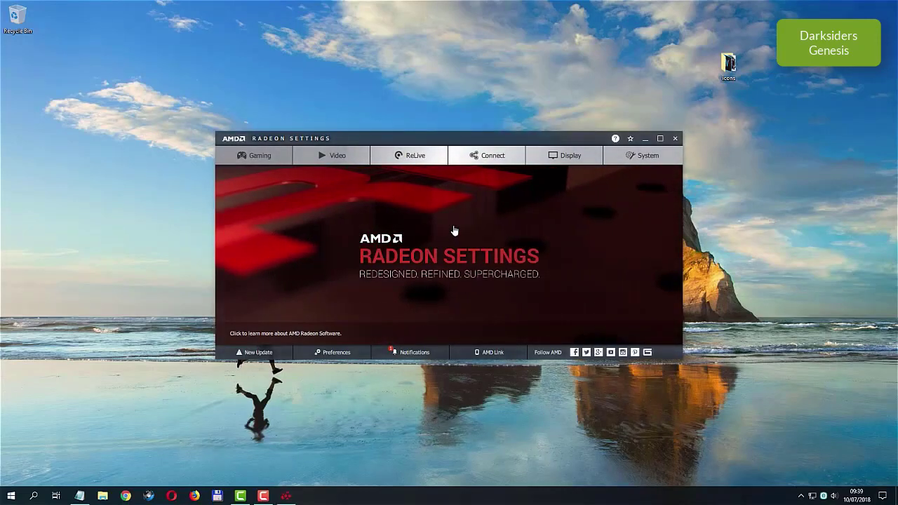
click(248, 156)
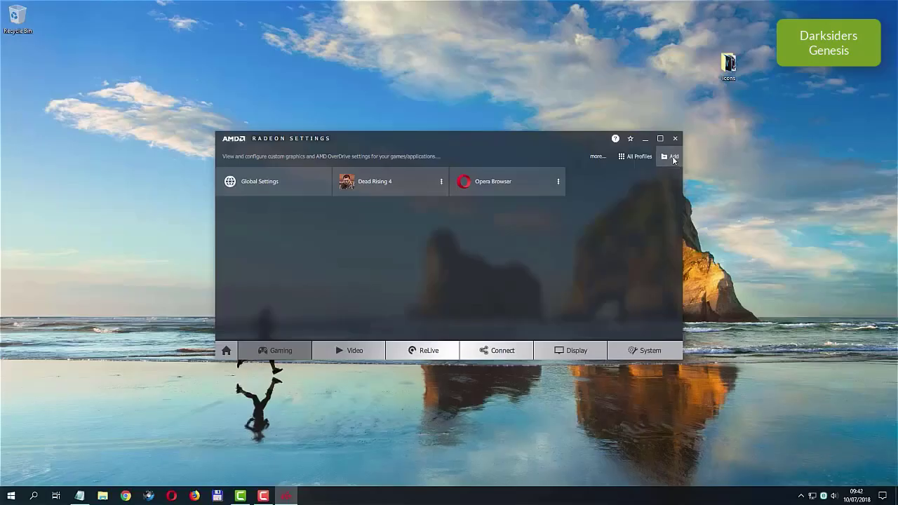
Step: Add a gaming profile for the GAME application located in DESIRED GAME FOLDER under Downloads
click(670, 157)
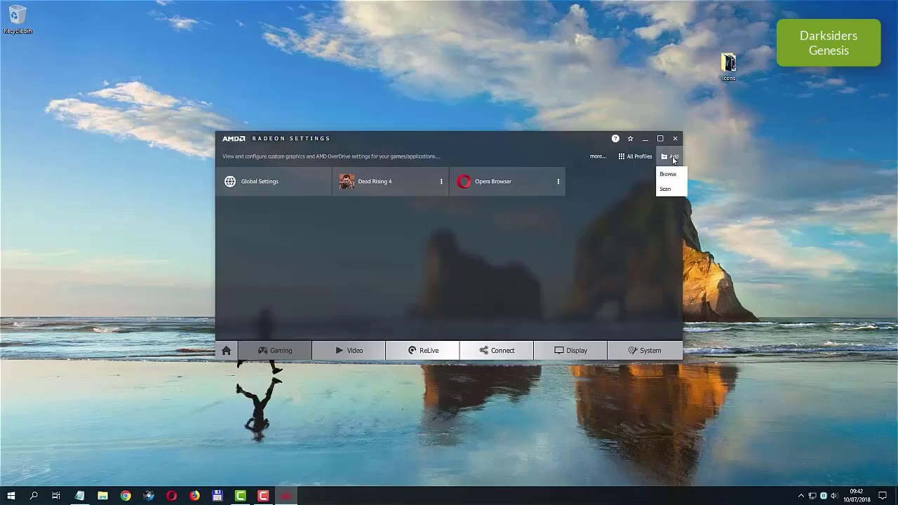
click(672, 176)
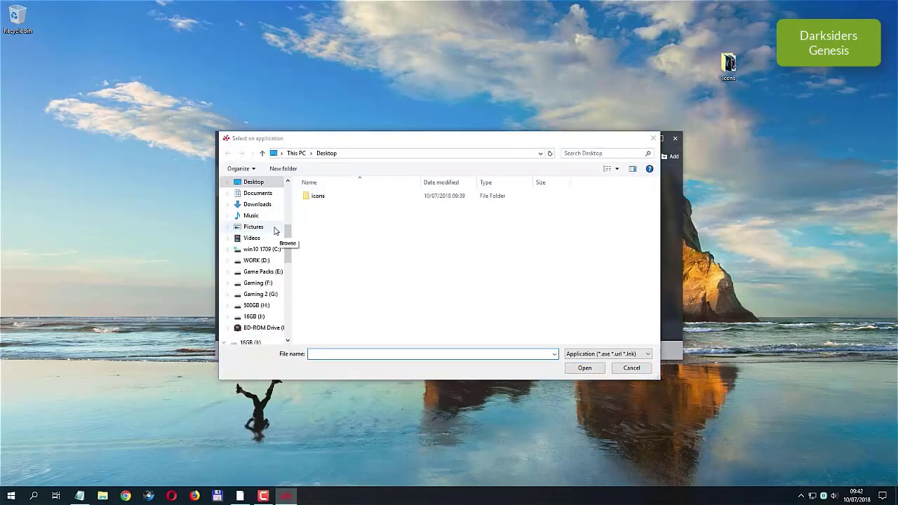
click(257, 204)
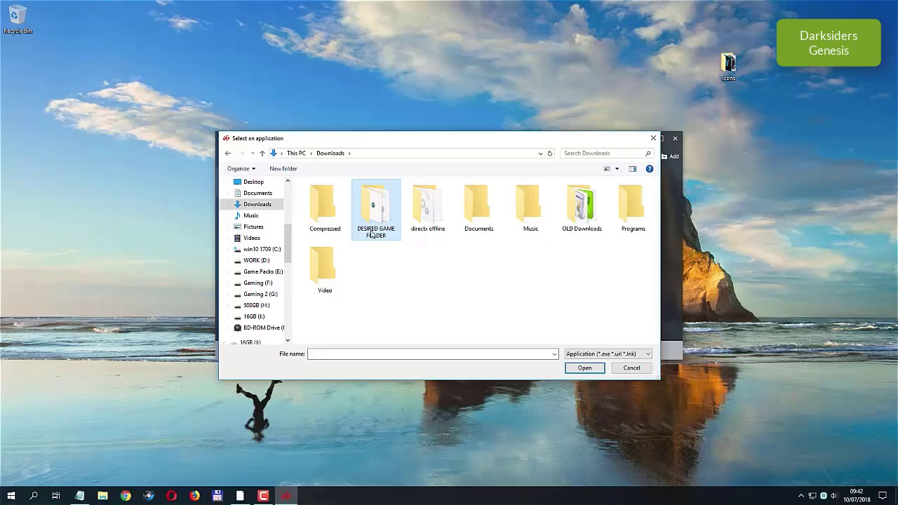
double_click(377, 208)
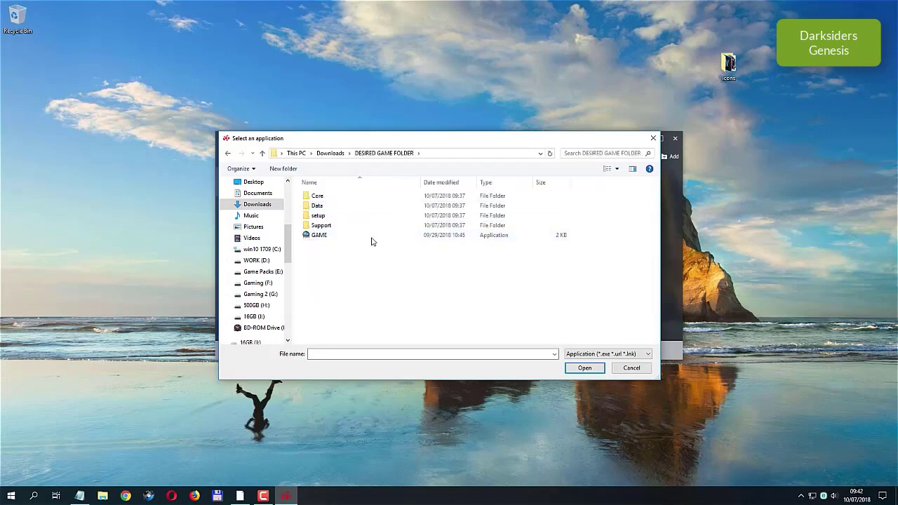
click(324, 236)
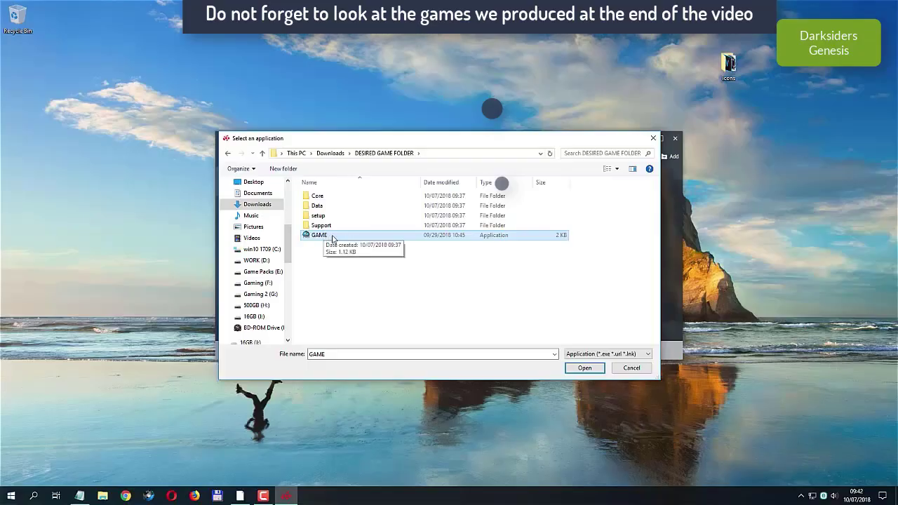
click(593, 367)
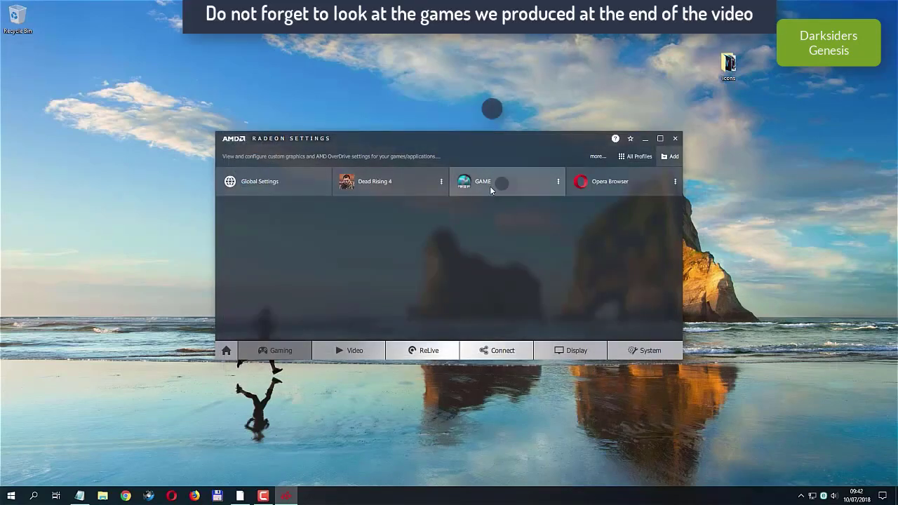
click(559, 184)
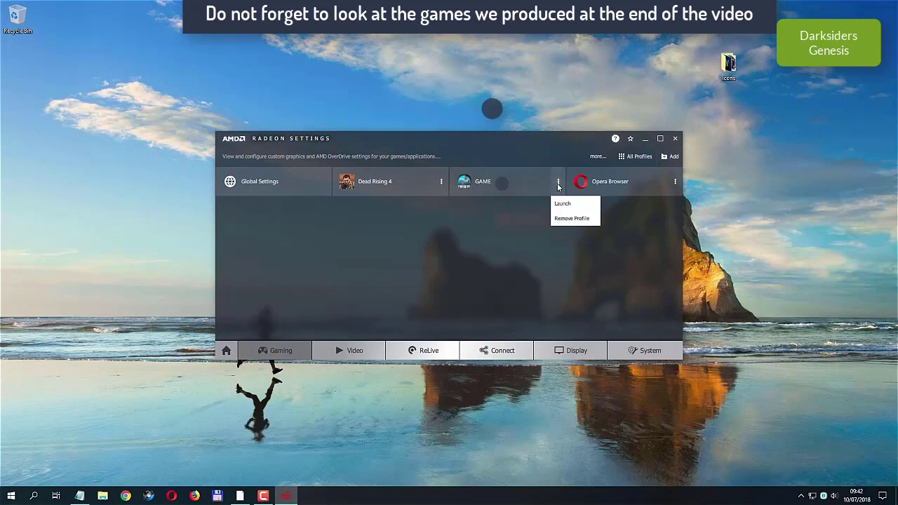
click(475, 276)
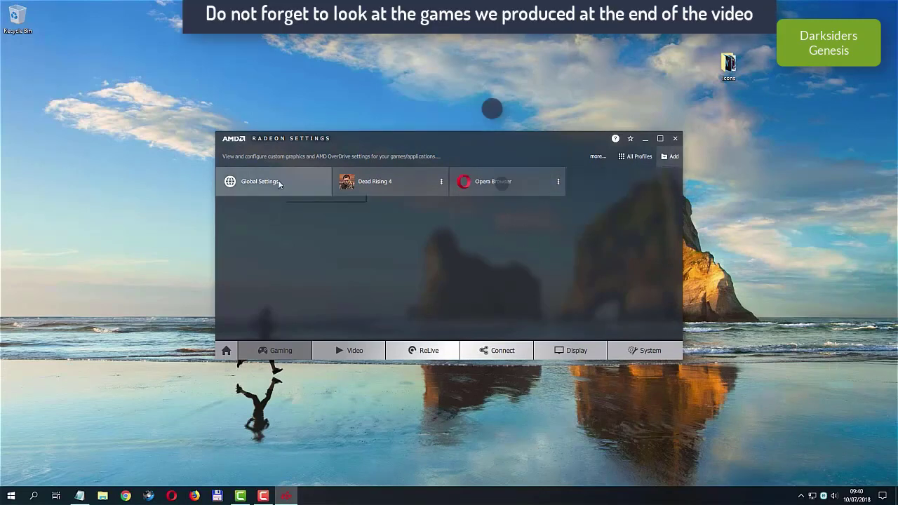
Step: In the global graphics settings, set Anti-aliasing Mode to Override application settings and Texture Filtering Quality to Performance
click(279, 182)
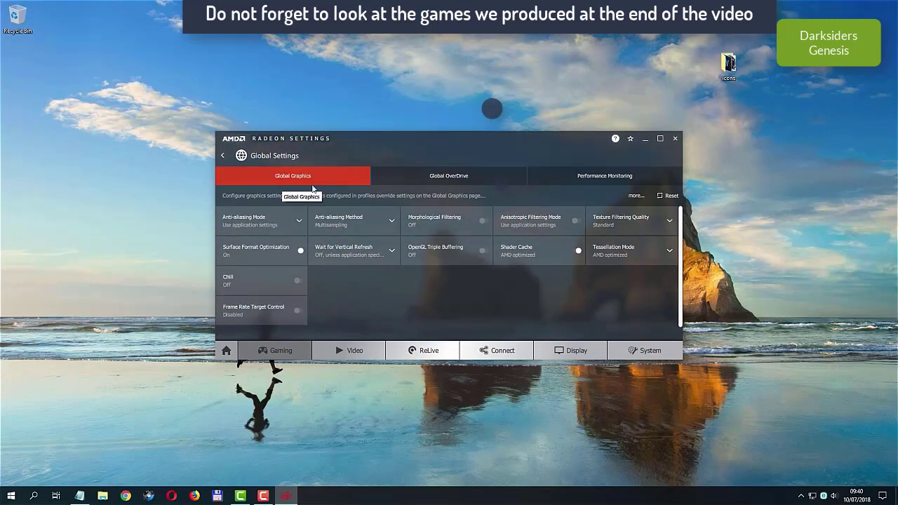
click(300, 221)
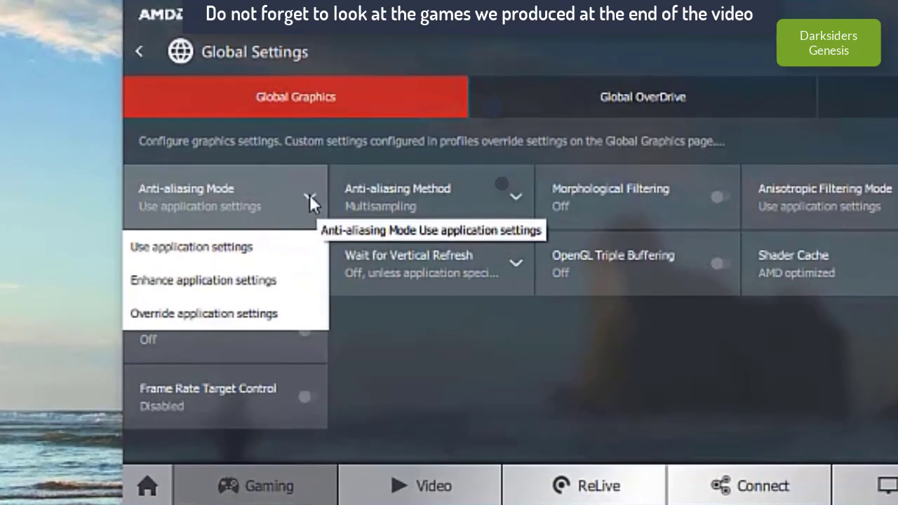
click(259, 316)
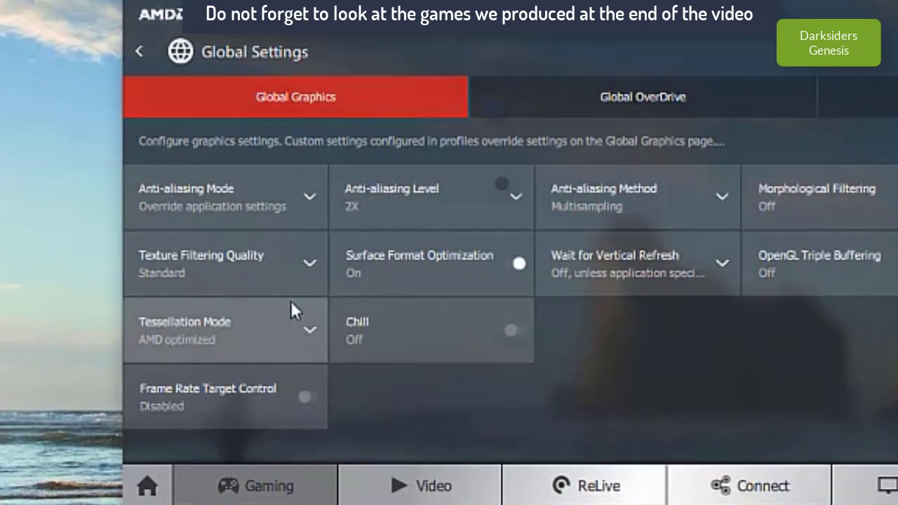
click(309, 263)
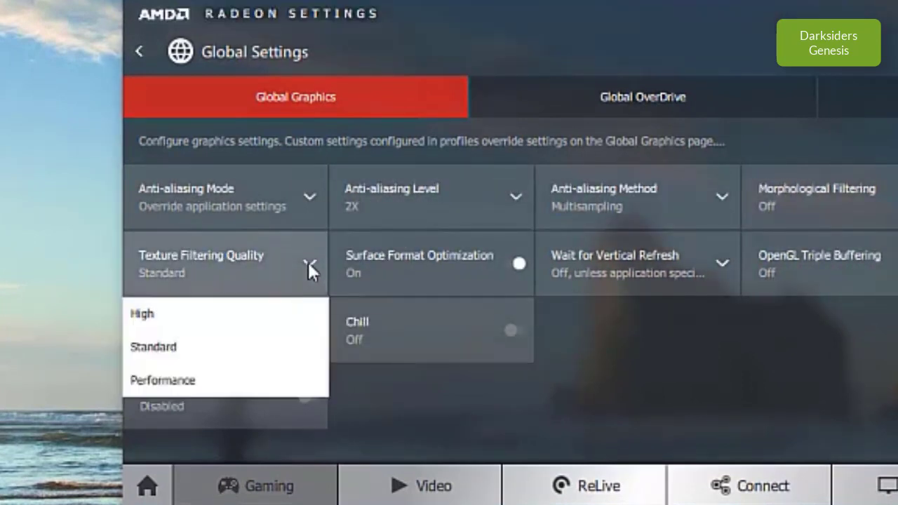
click(248, 384)
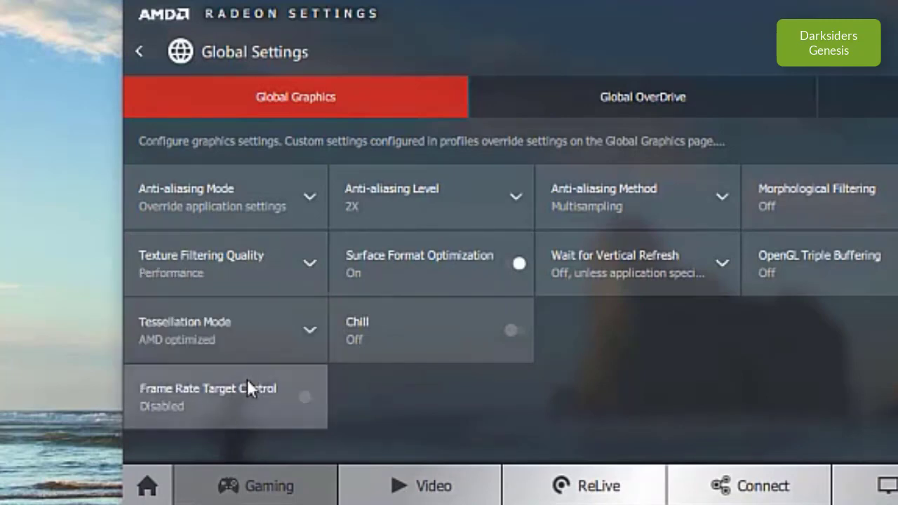
Step: Choose 2X as the global Anti-aliasing Level
click(514, 196)
scroll(486, 267, down, 1)
scroll(501, 298, up, 1)
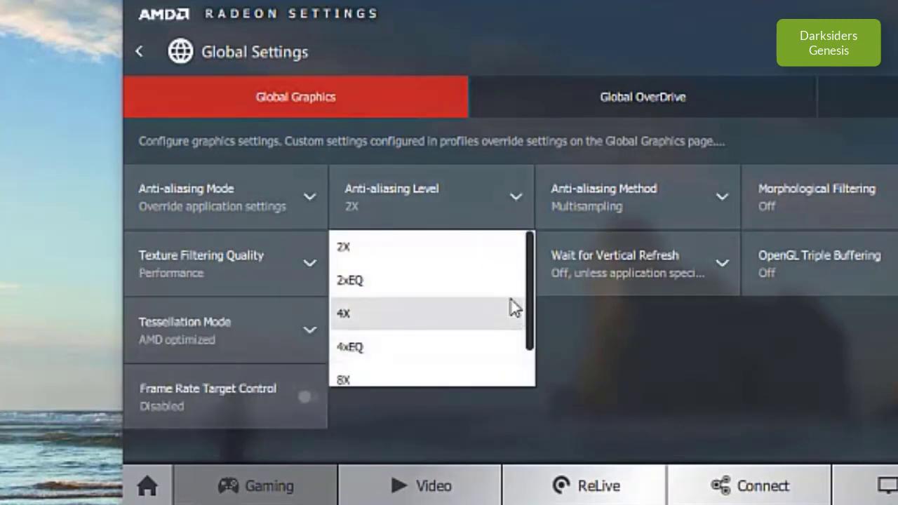
drag(529, 280, 526, 211)
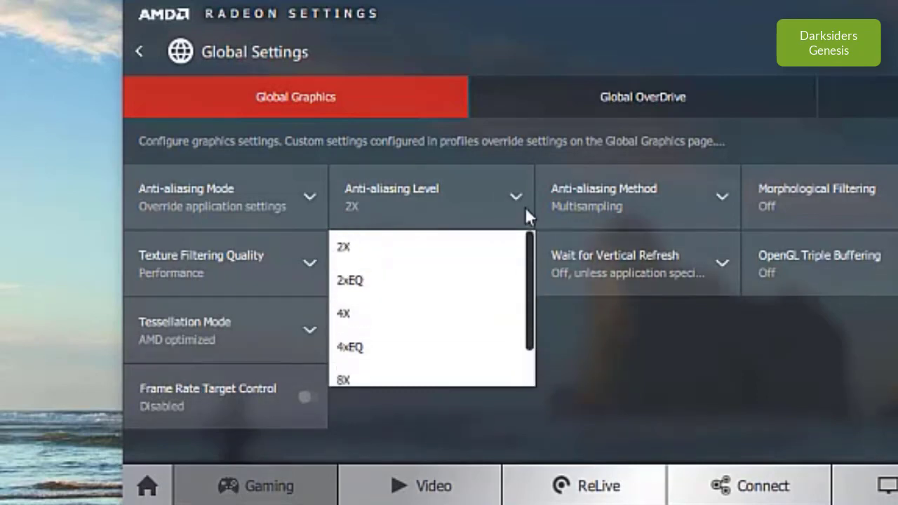
click(415, 245)
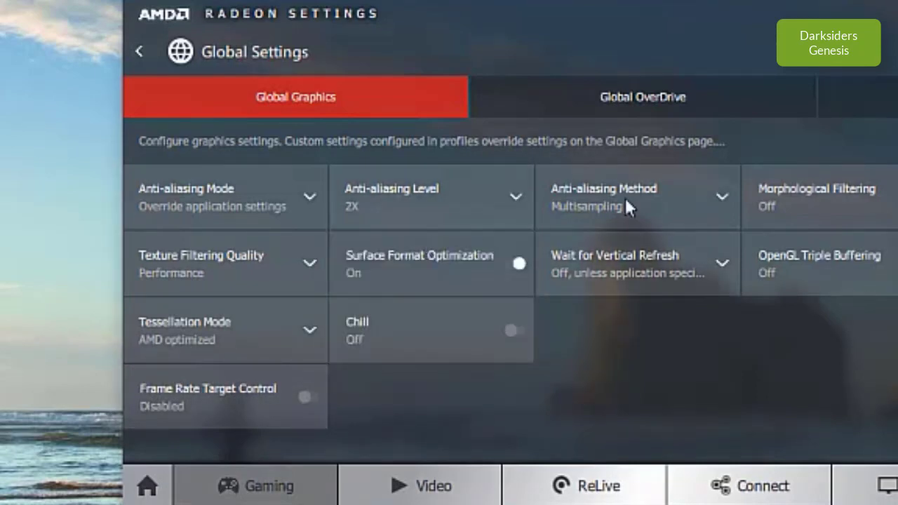
Step: Check the Anti-aliasing Method options and try overriding application settings for Anisotropic Filtering Mode
click(717, 200)
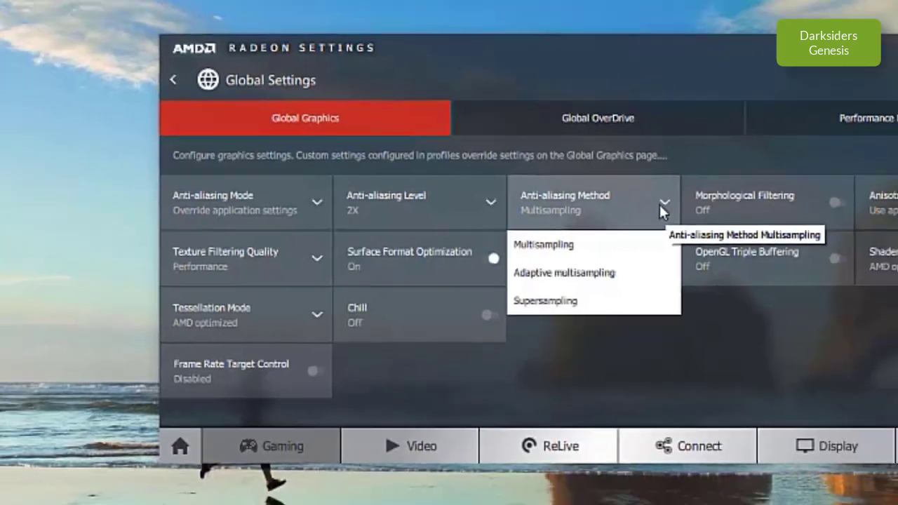
click(762, 210)
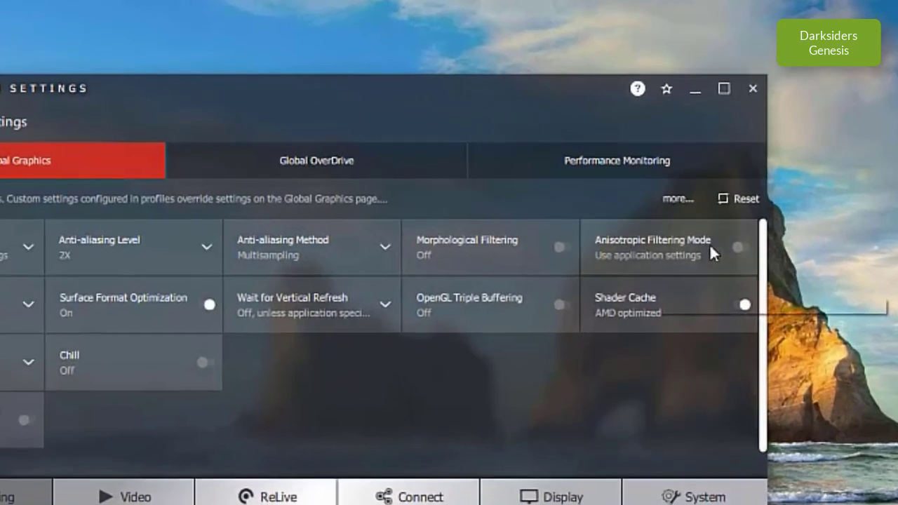
click(711, 247)
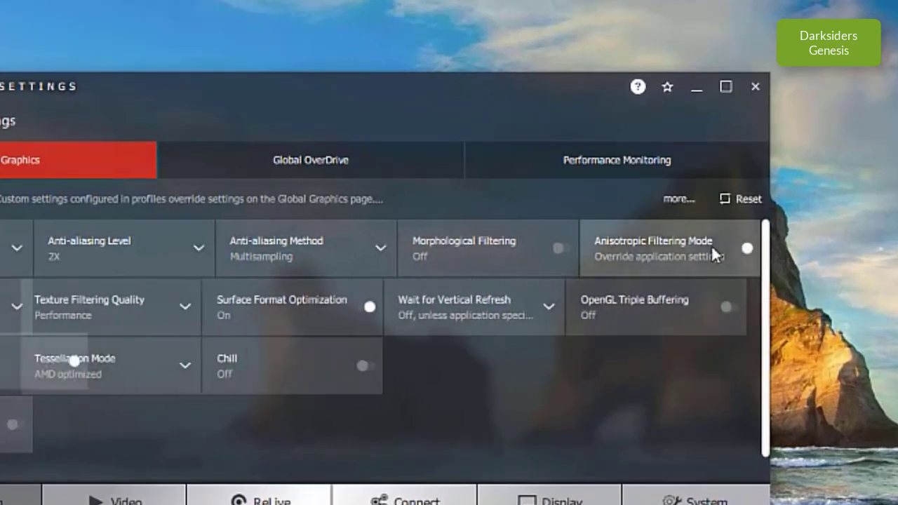
click(720, 255)
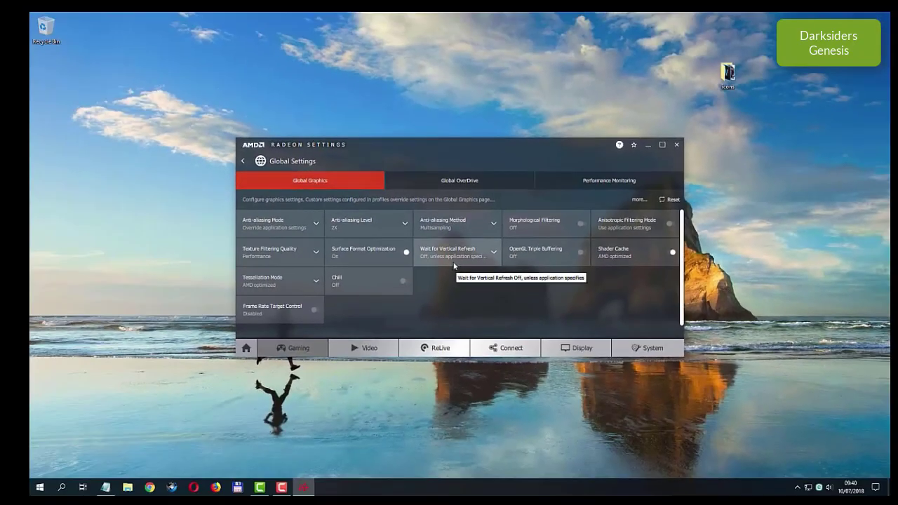
Step: Set Wait for Vertical Refresh to Always off and check the Tessellation Mode options
click(381, 308)
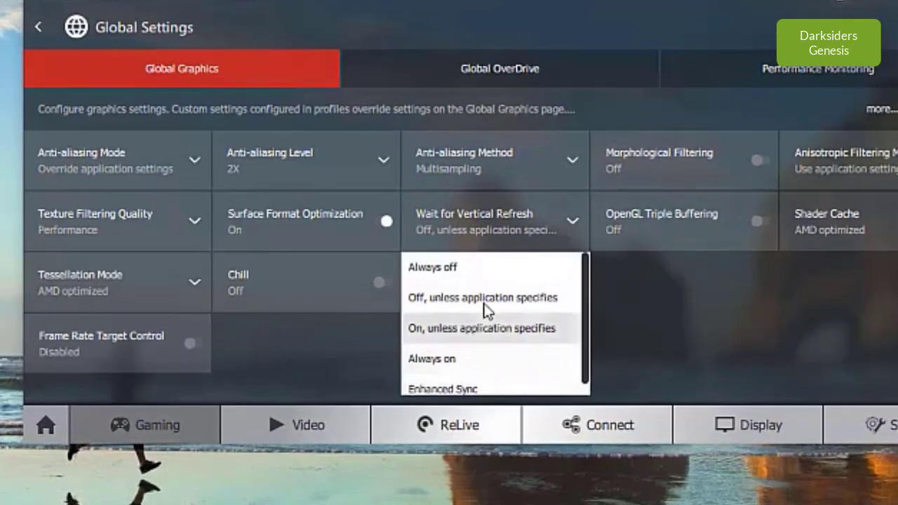
click(454, 267)
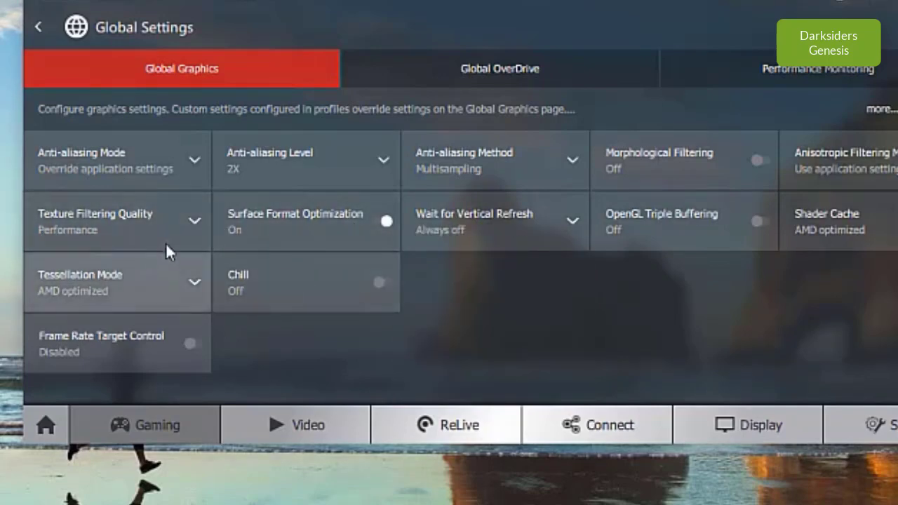
click(193, 282)
click(193, 282)
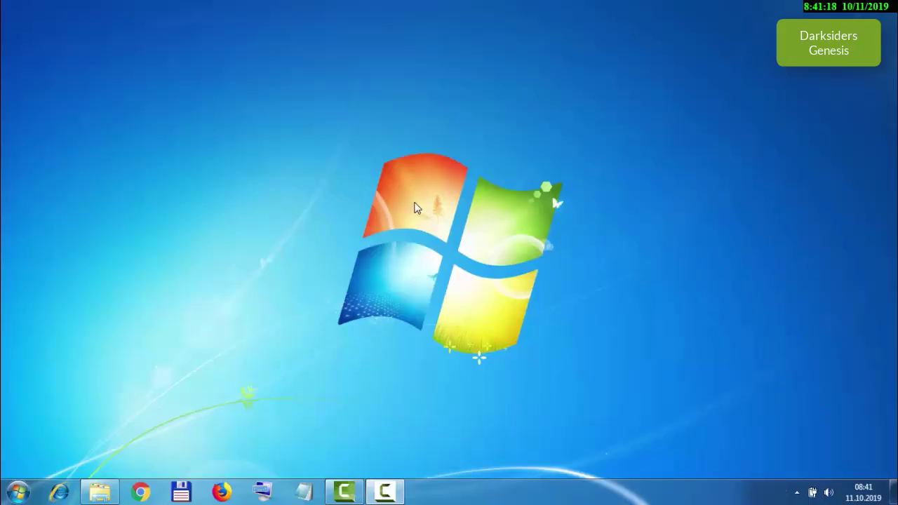
Step: Switch to the Intel Graphics and Media Control Panel from the desktop and start it in Advanced Mode
right_click(415, 208)
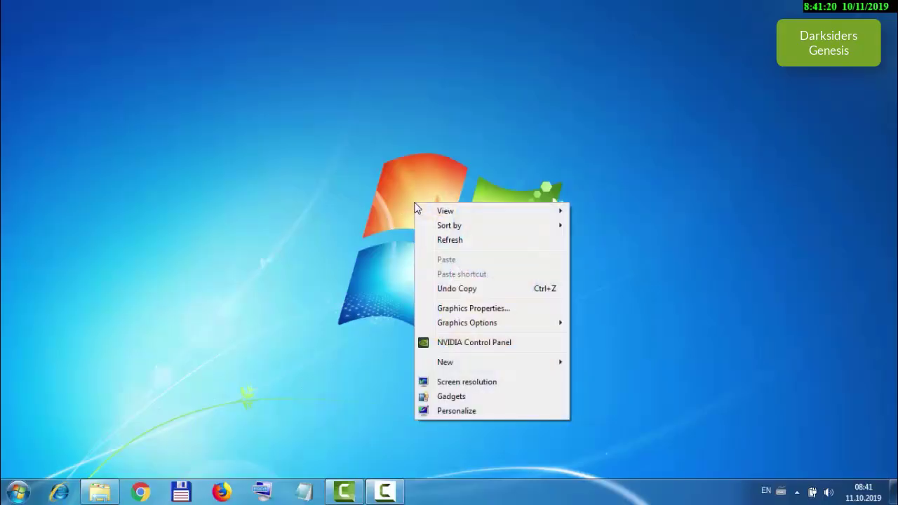
click(478, 313)
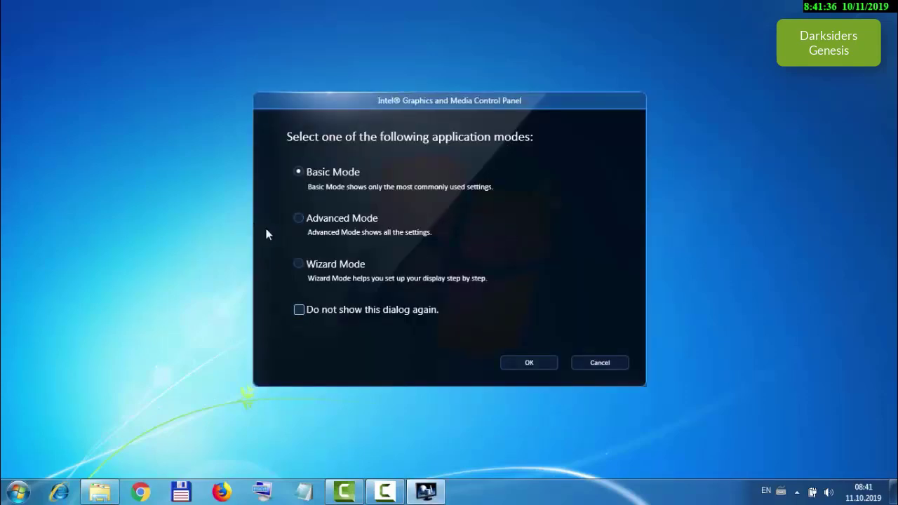
click(297, 218)
click(528, 365)
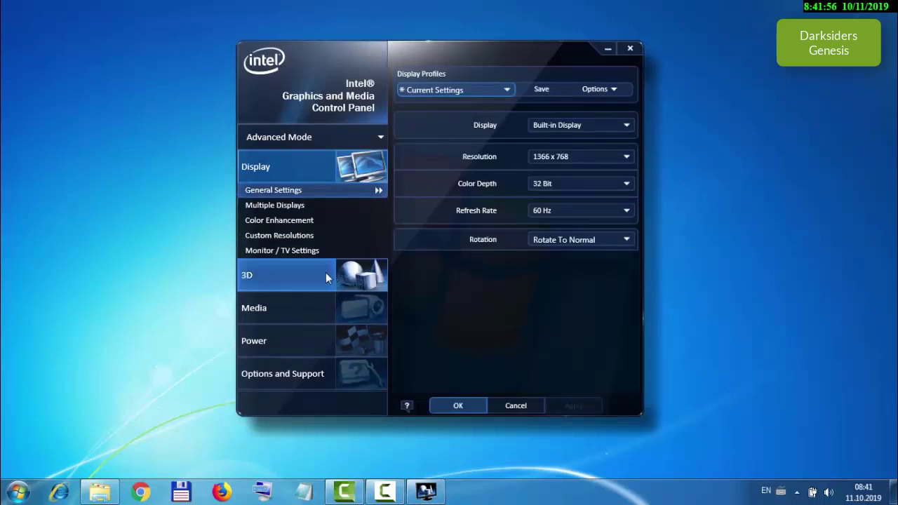
Step: Set the 3D Preference to Performance, keeping the current Windows color scheme, and apply and keep the new setting
click(257, 280)
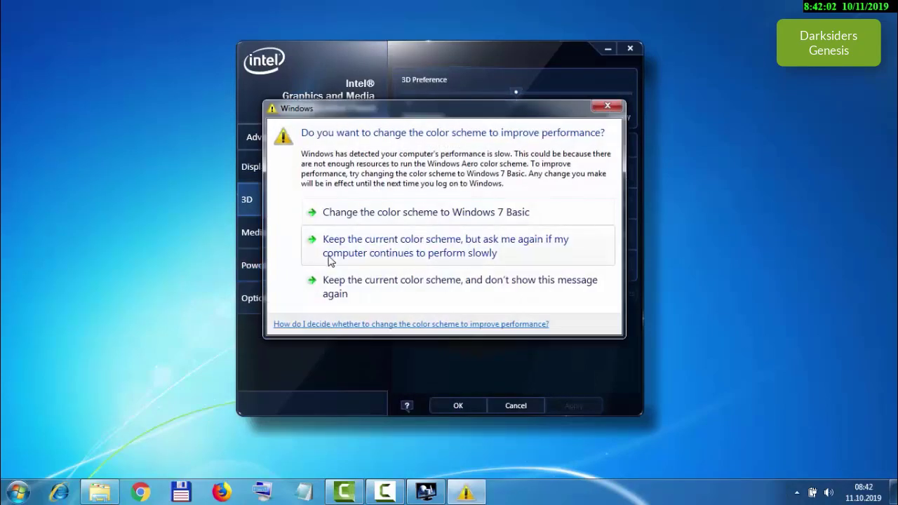
click(365, 254)
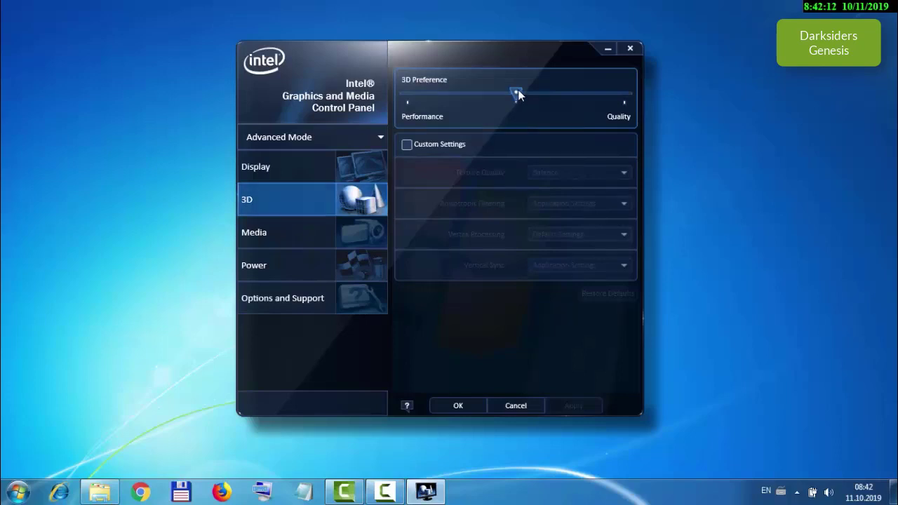
drag(516, 92, 407, 97)
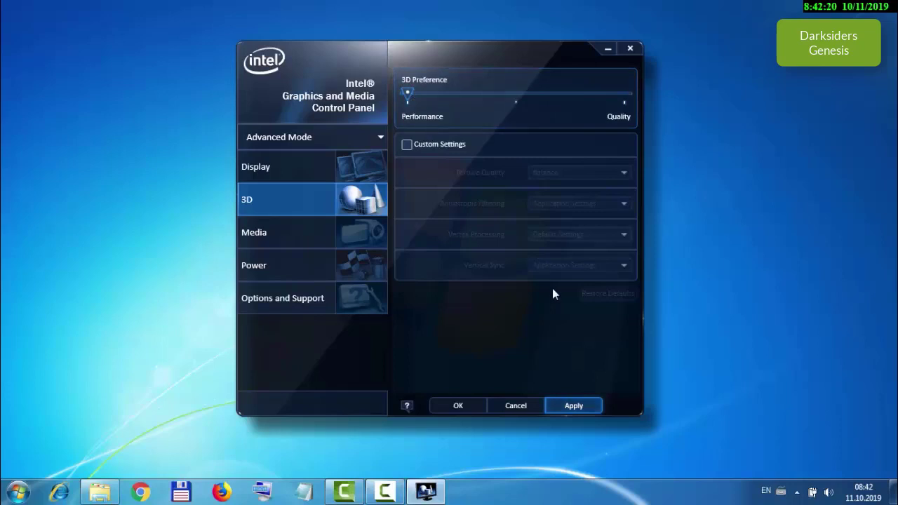
click(573, 406)
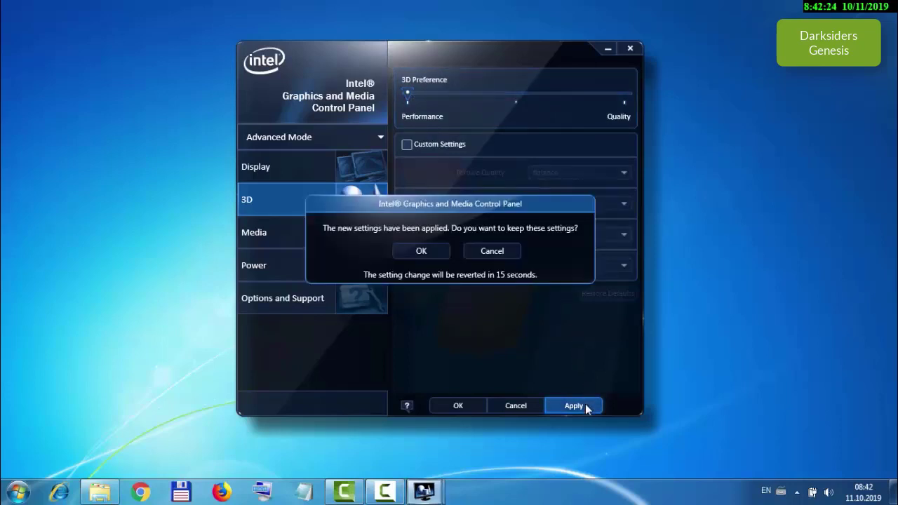
click(422, 252)
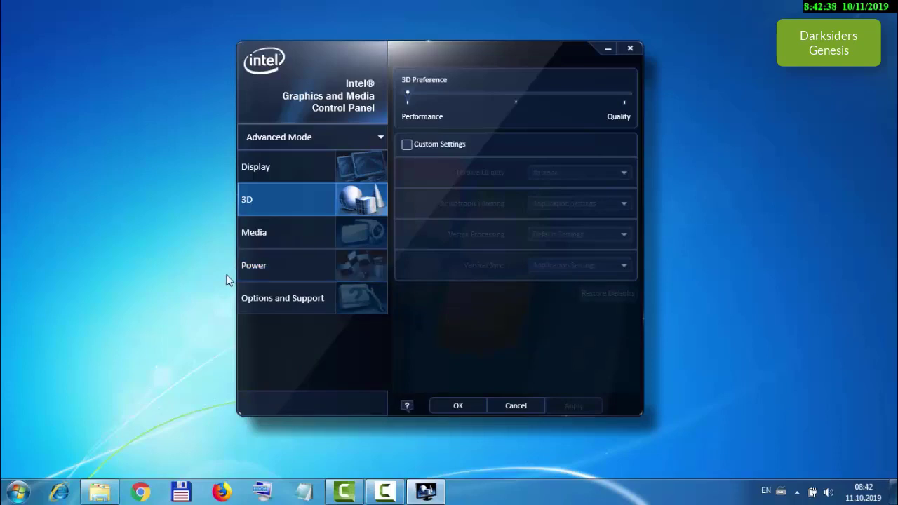
Step: Set the plugged-in power plan to Maximum Performance, then apply and keep the change
click(266, 272)
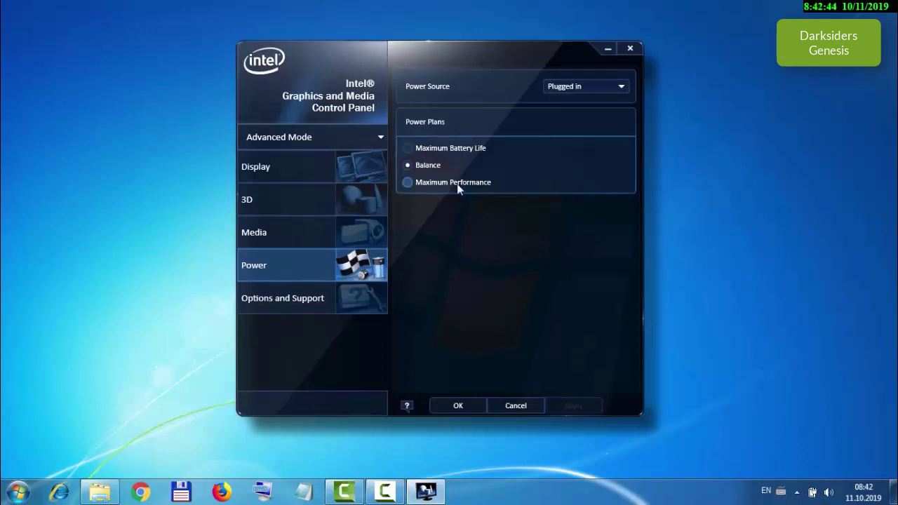
click(408, 182)
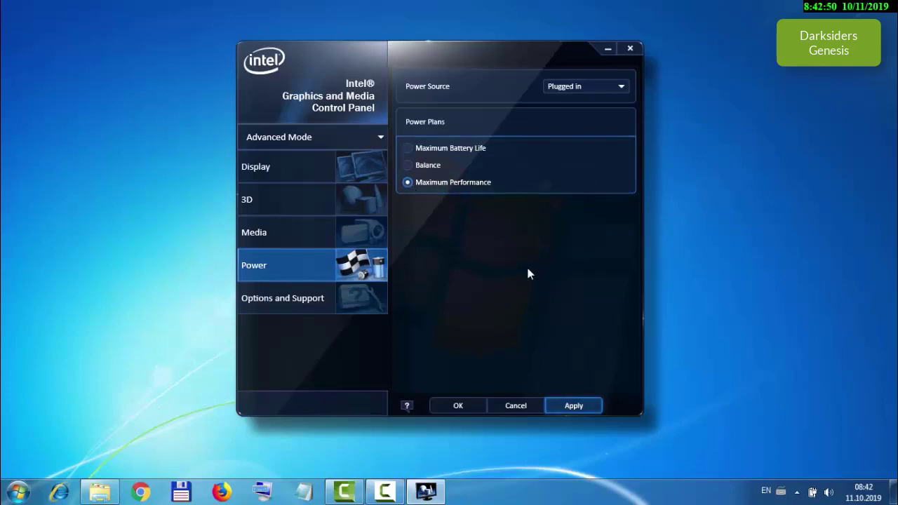
click(574, 406)
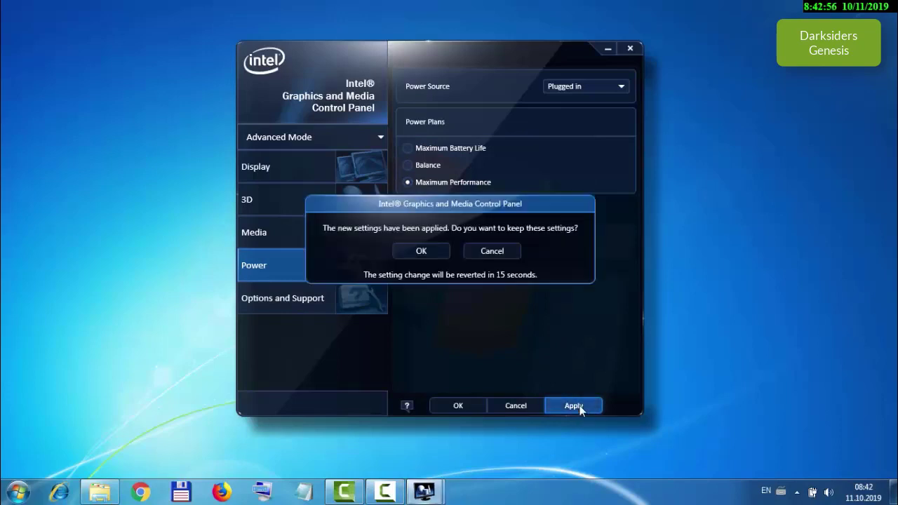
click(425, 252)
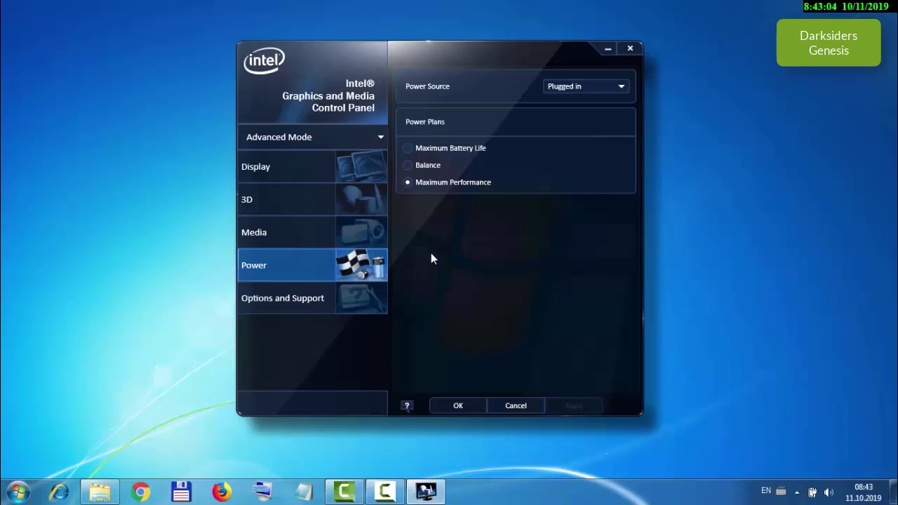
Step: Check the Power Source options, review the 3D and Power settings, and accept them to close the Intel control panel
click(620, 88)
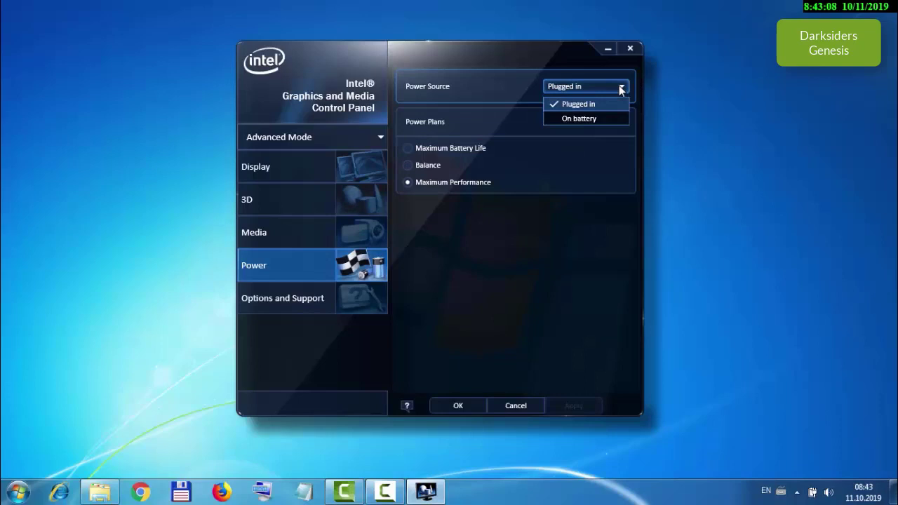
click(620, 89)
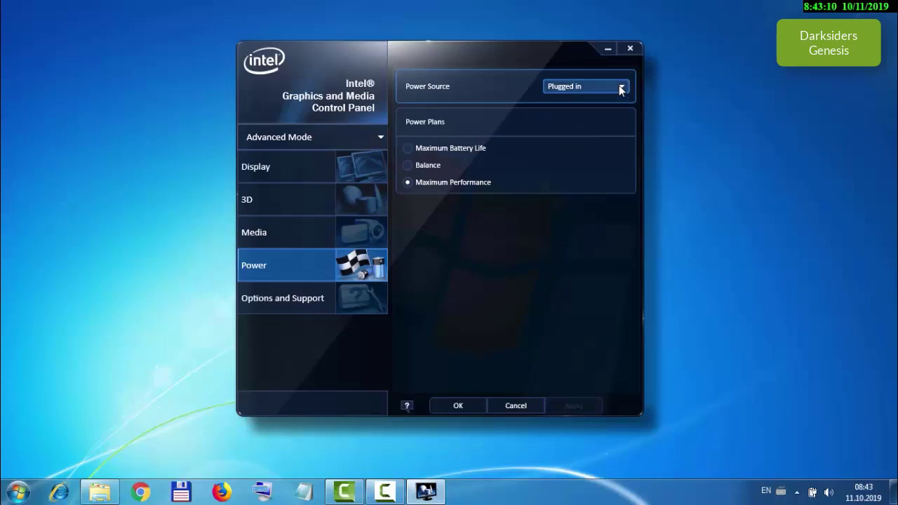
click(358, 191)
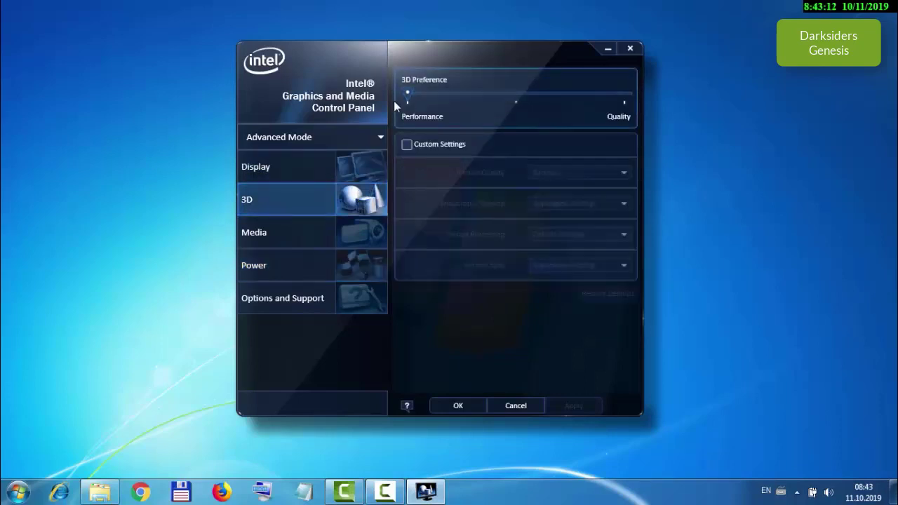
click(291, 260)
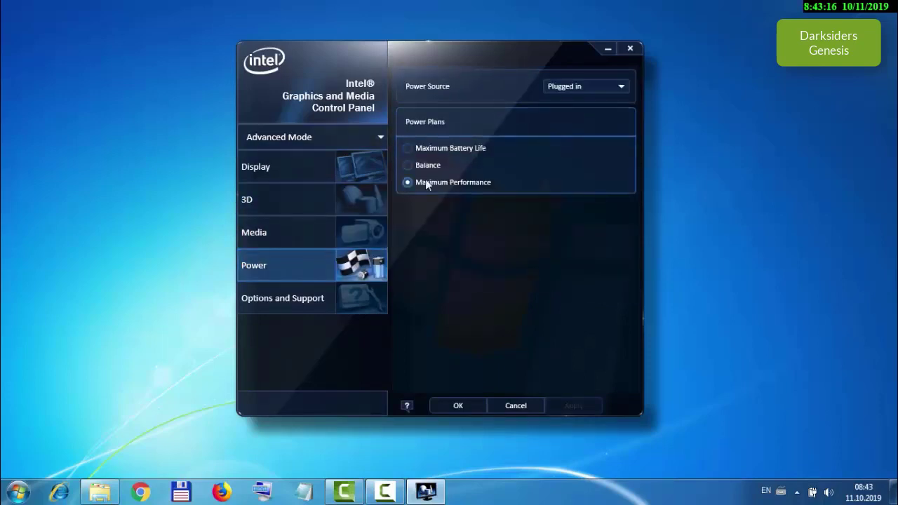
click(460, 406)
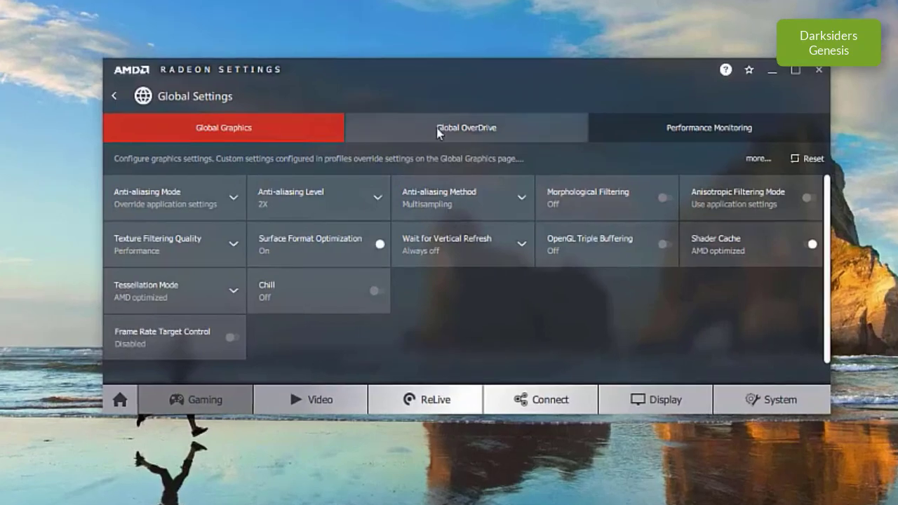
Step: In AMD Radeon Settings, accept the Global OverDrive warning and adjust the GPU Clock to about 794 MHz with a 20% Power Limit
click(427, 174)
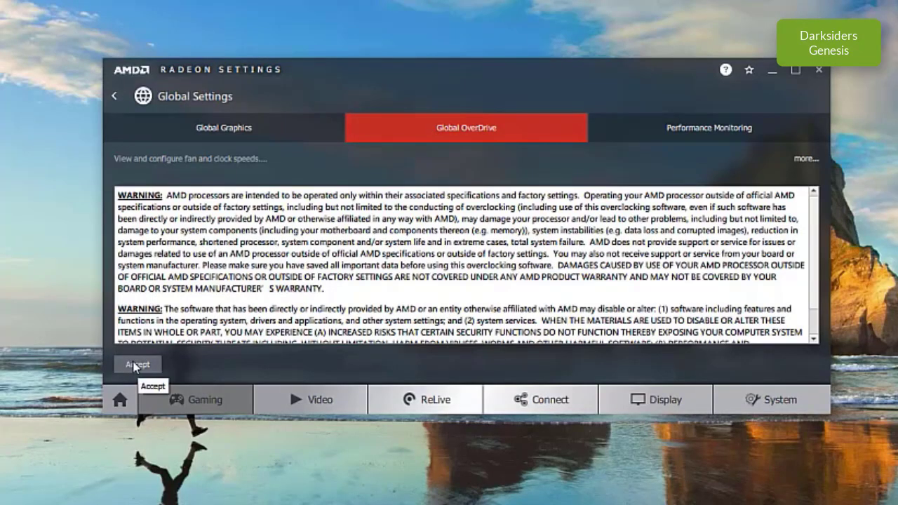
click(136, 366)
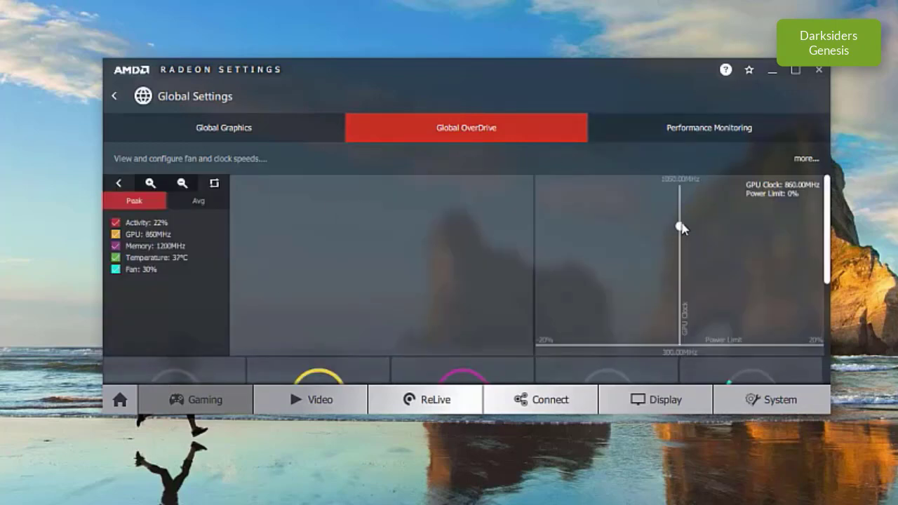
drag(683, 228, 740, 226)
drag(617, 233, 672, 237)
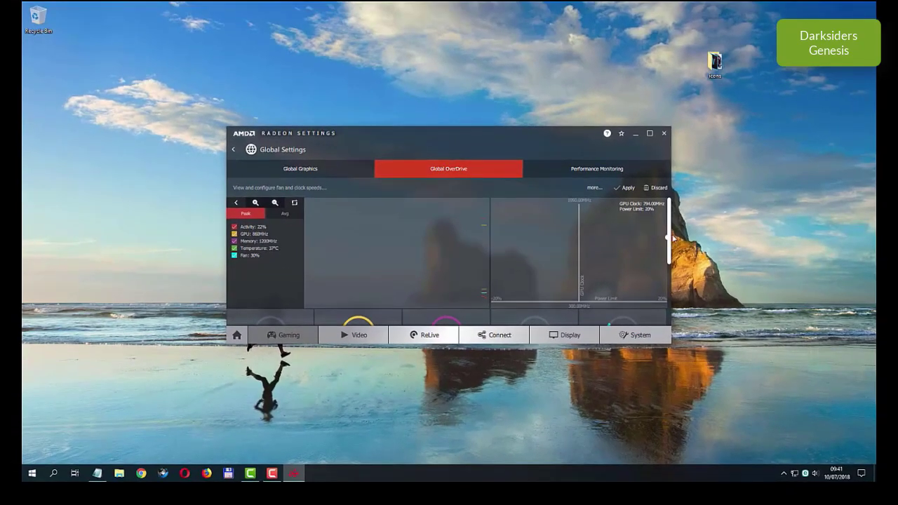